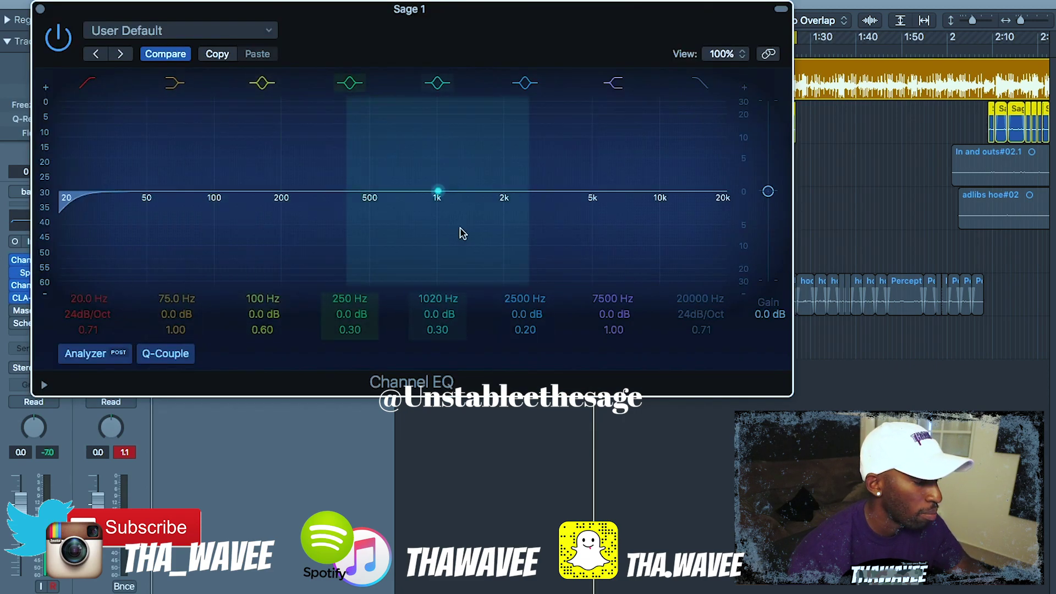
Set the first Channel EQ's low cut on the Sage 1 track to 176 Hz at 48 dB/Oct during playback.
left_click_drag(500, 37, 724, 191)
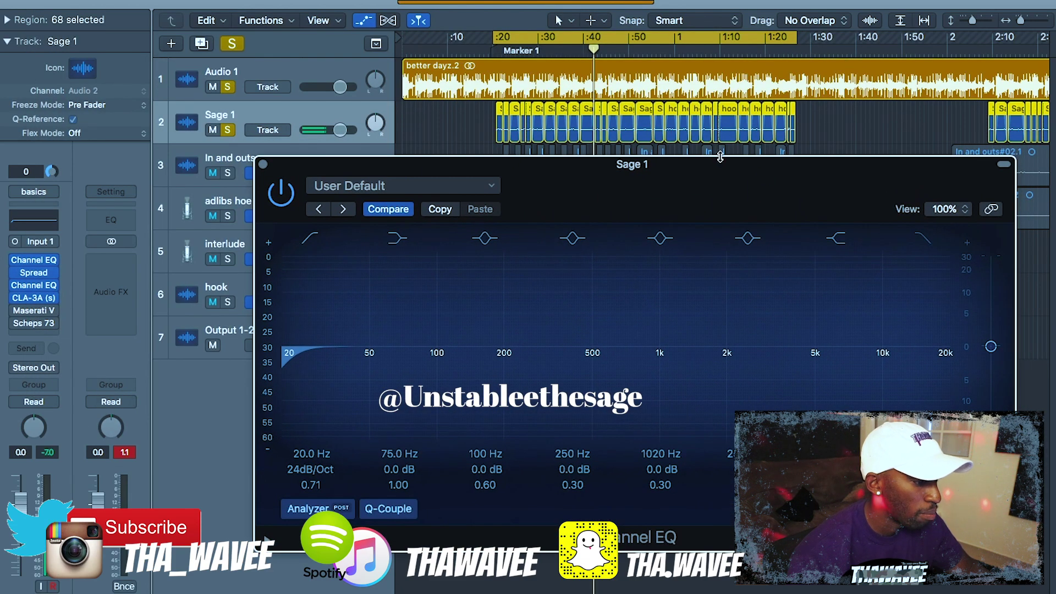
key("space")
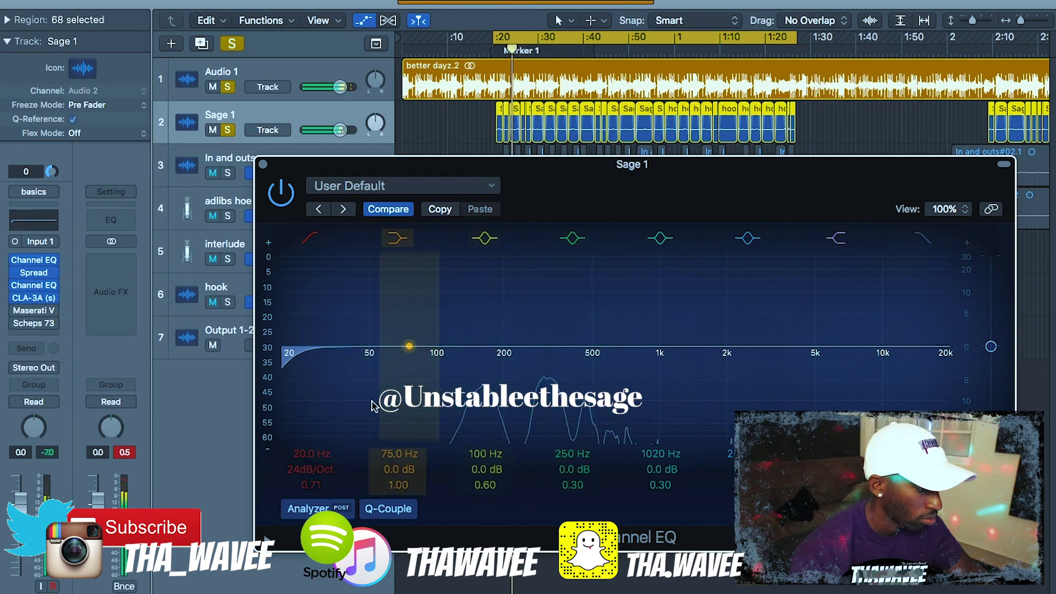
left_click_drag(284, 368, 492, 370)
left_click_drag(306, 471, 306, 469)
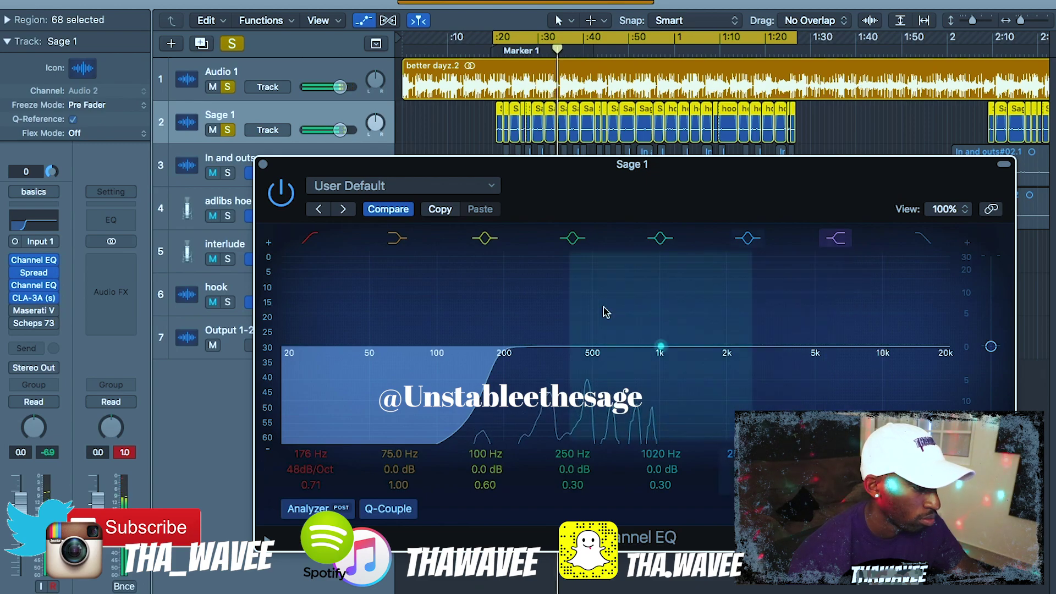
left_click(263, 165)
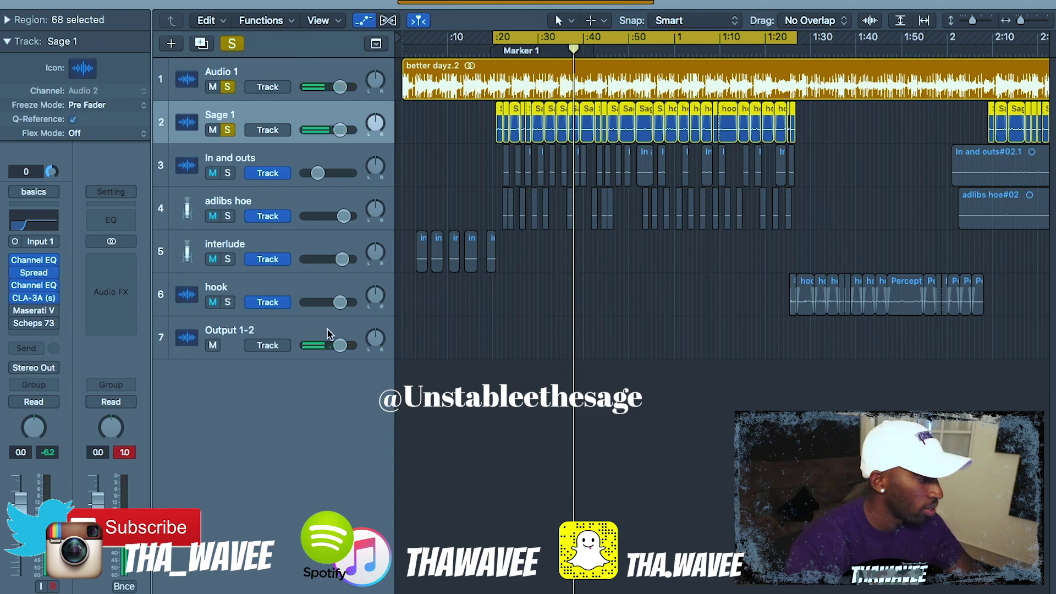
Reopen the first Channel EQ on Sage 1 and listen to the vocal through its low cut.
left_click(40, 262)
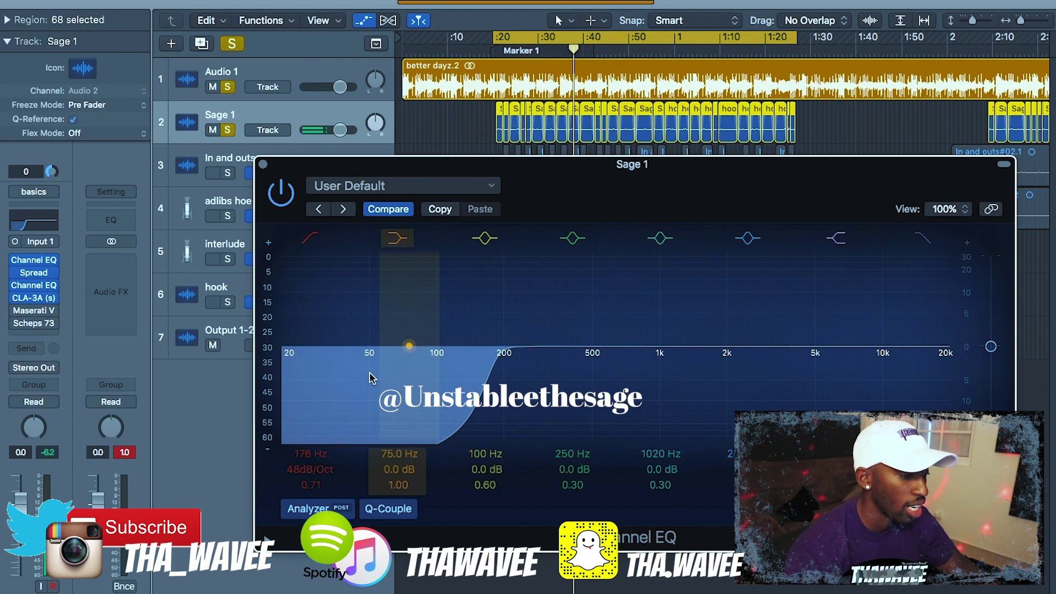
key("space")
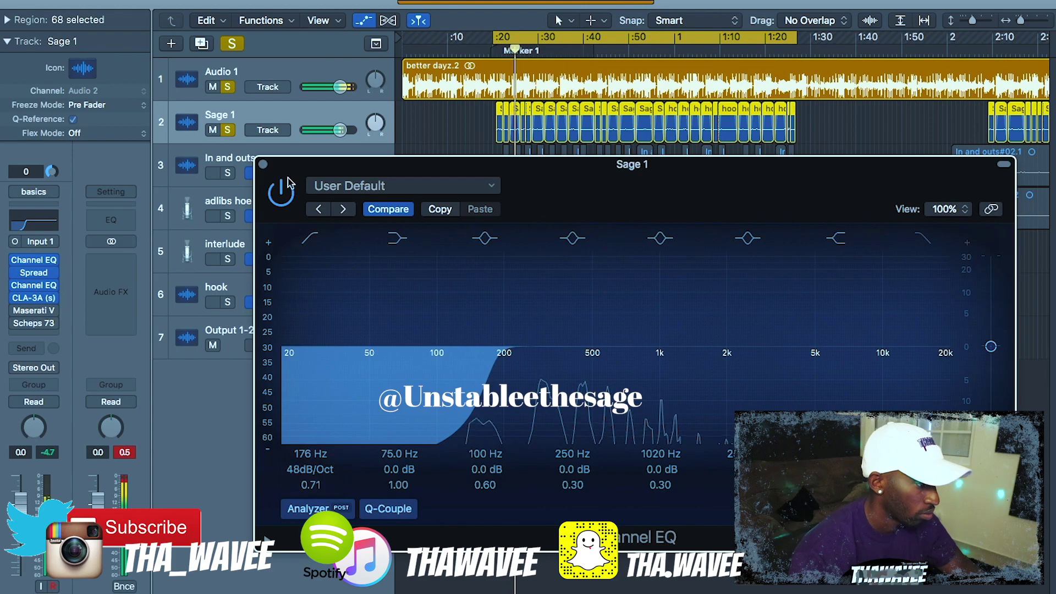
left_click(263, 164)
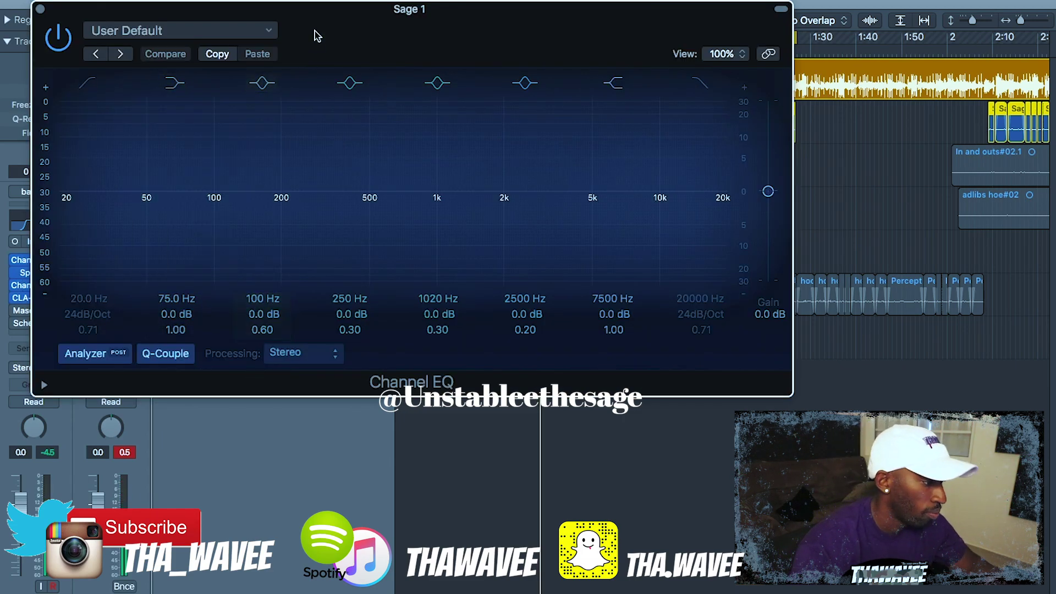
Review the second Channel EQ and the Stereo Spread settings on the Sage 1 track.
left_click_drag(315, 33, 571, 142)
left_click(294, 117)
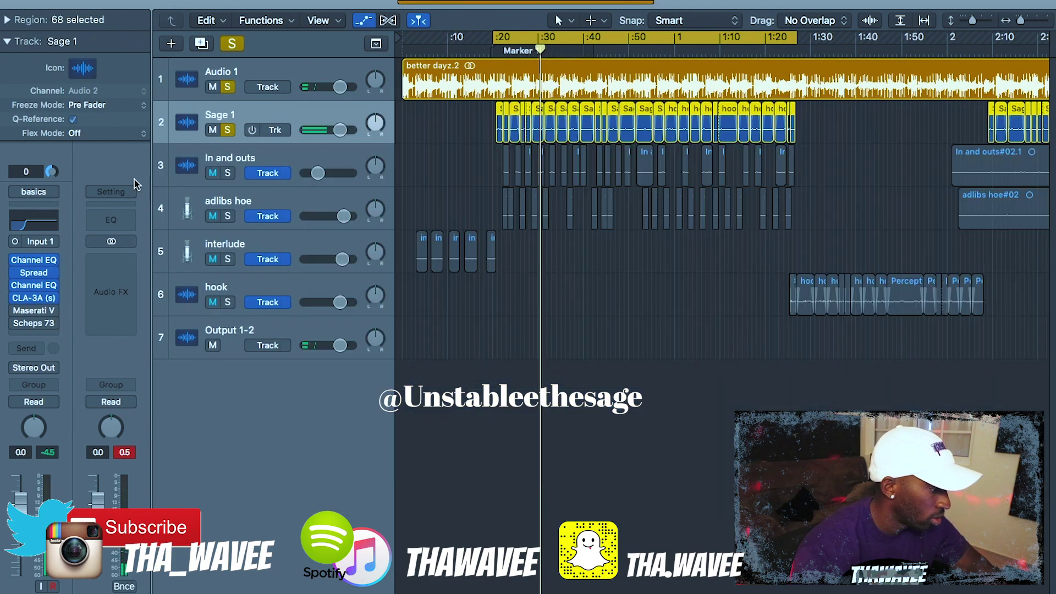
left_click(34, 273)
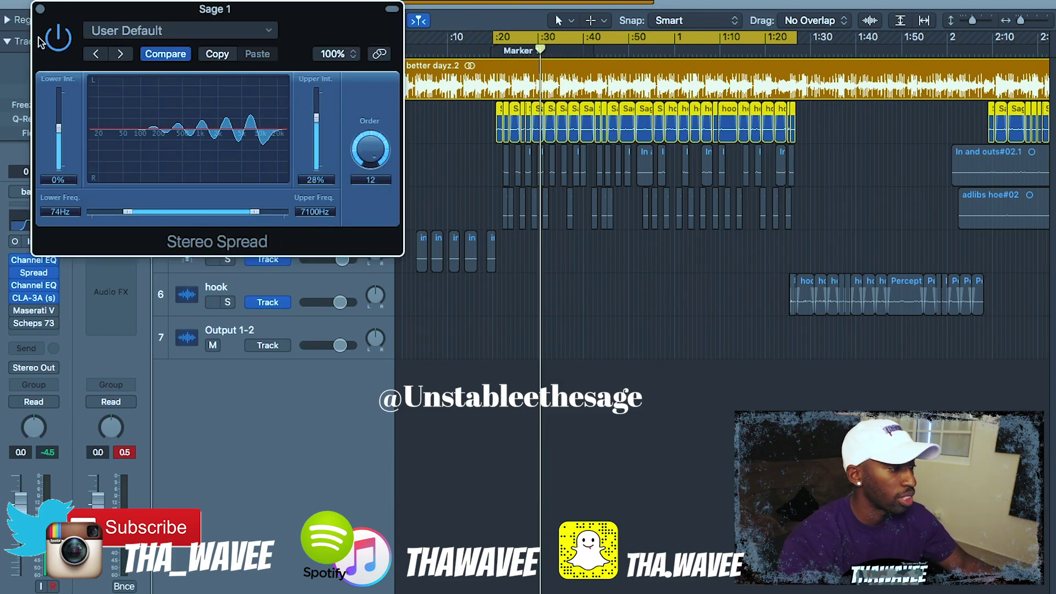
left_click(41, 10)
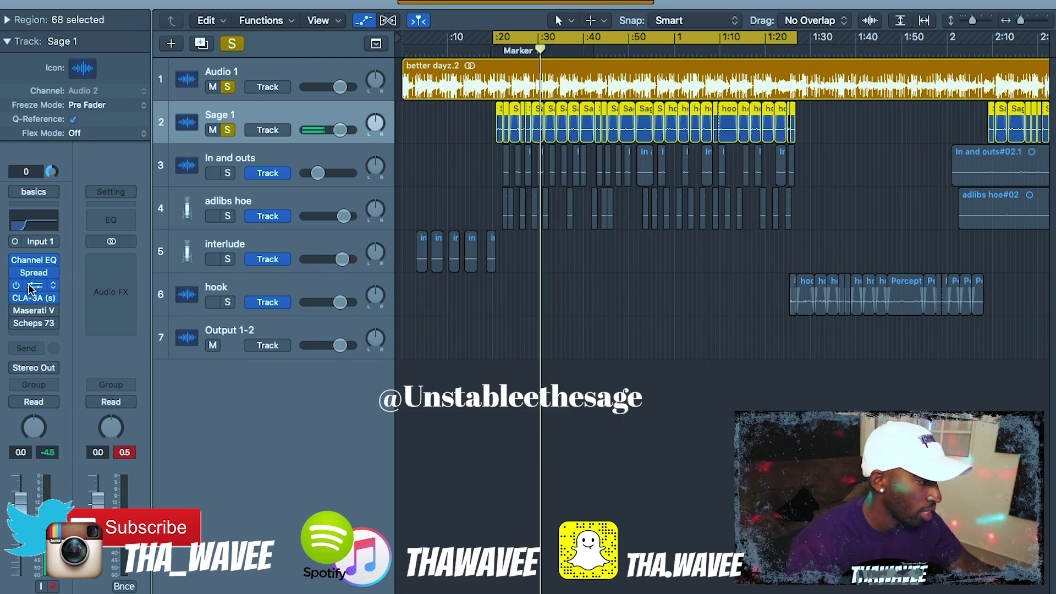
Play the Sage 1 vocal through the second Channel EQ to study its analyzer, and recheck the first EQ's low cut.
left_click(33, 286)
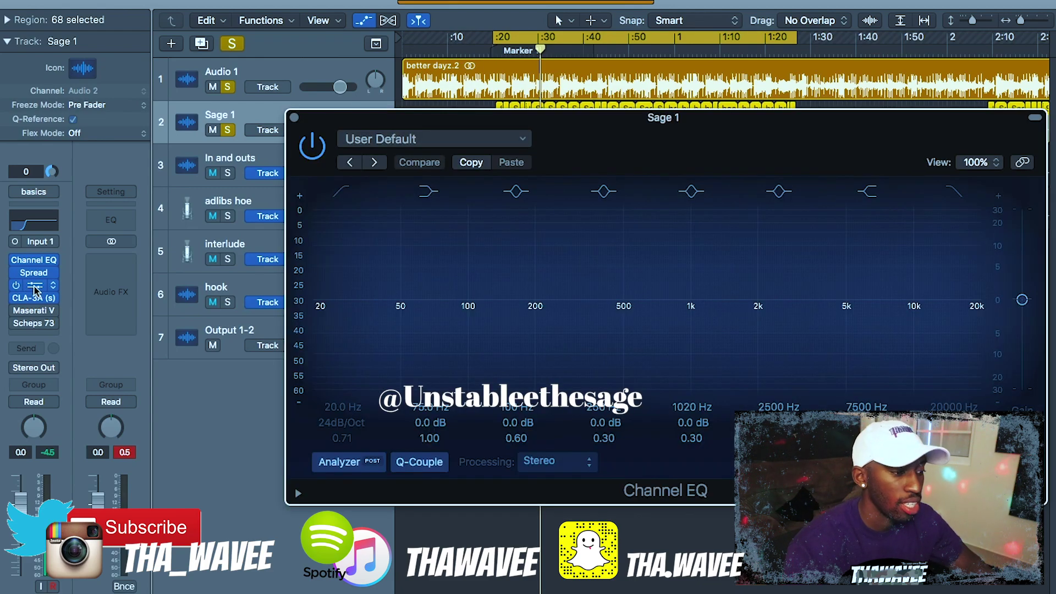
left_click_drag(679, 154, 557, 91)
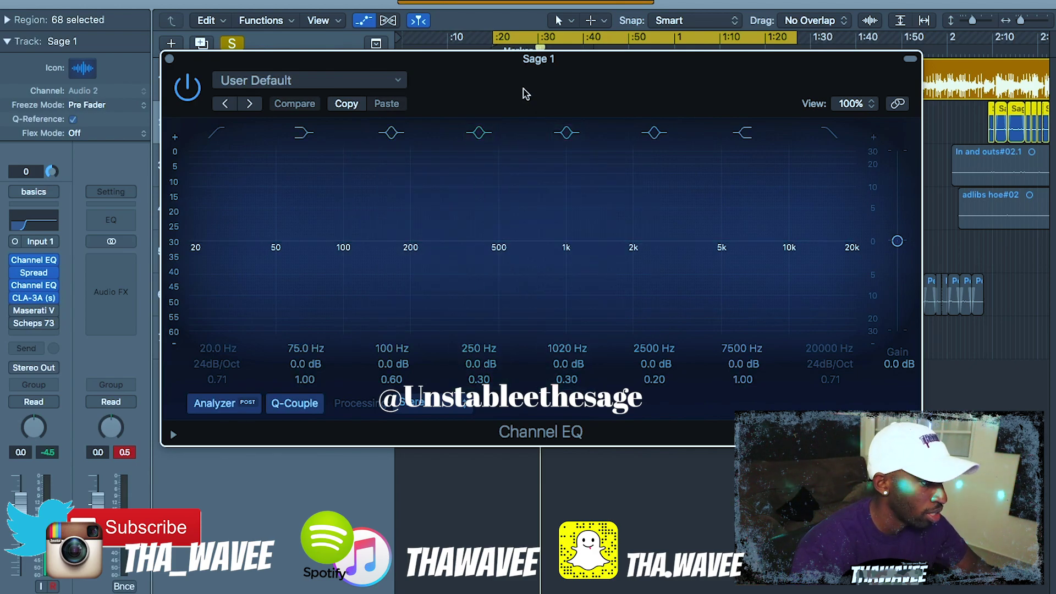
left_click_drag(523, 91, 548, 191)
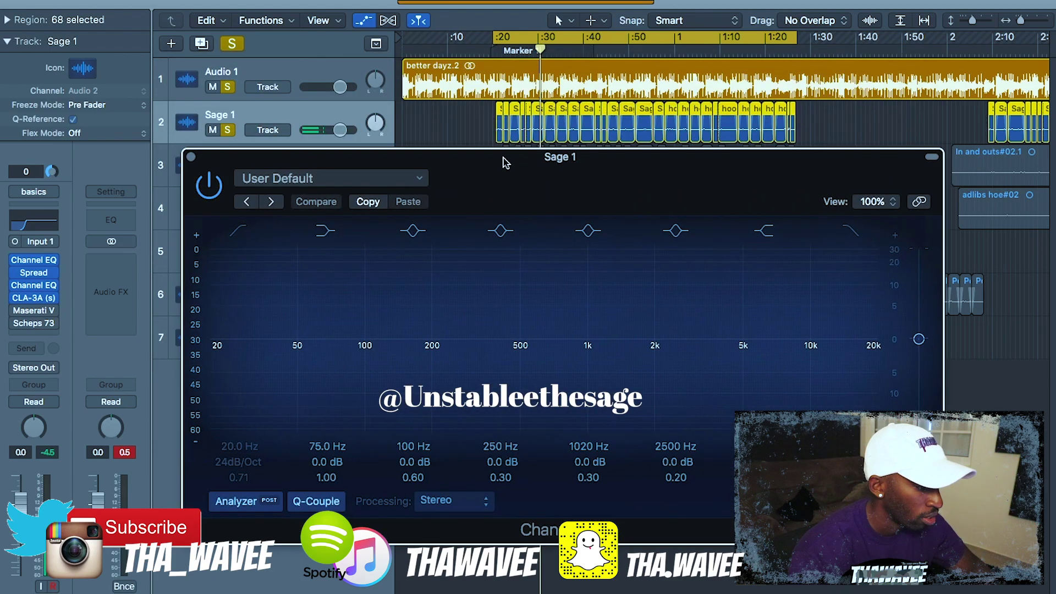
key("space")
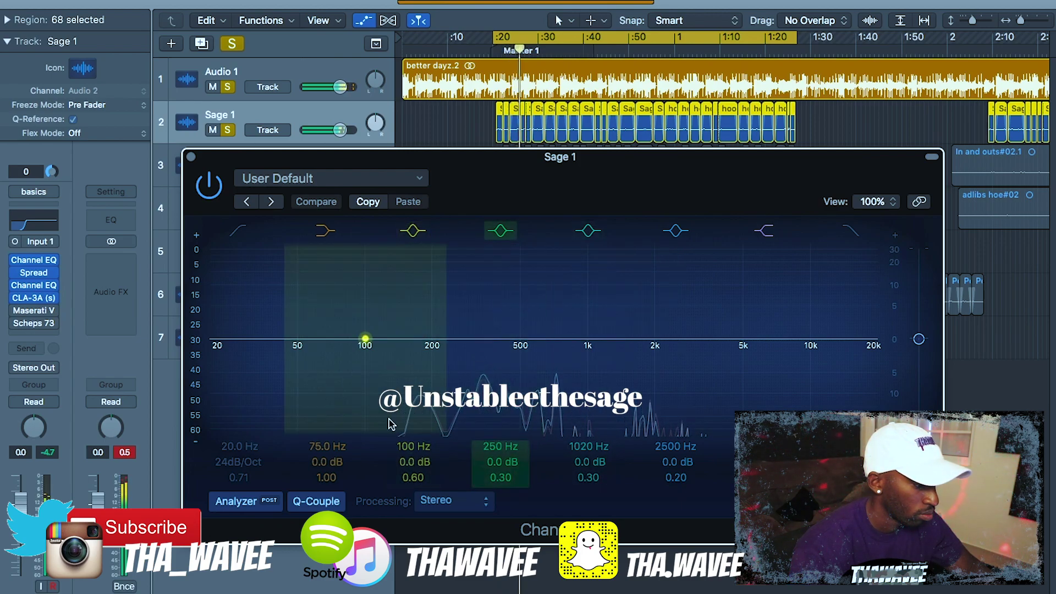
left_click(237, 501)
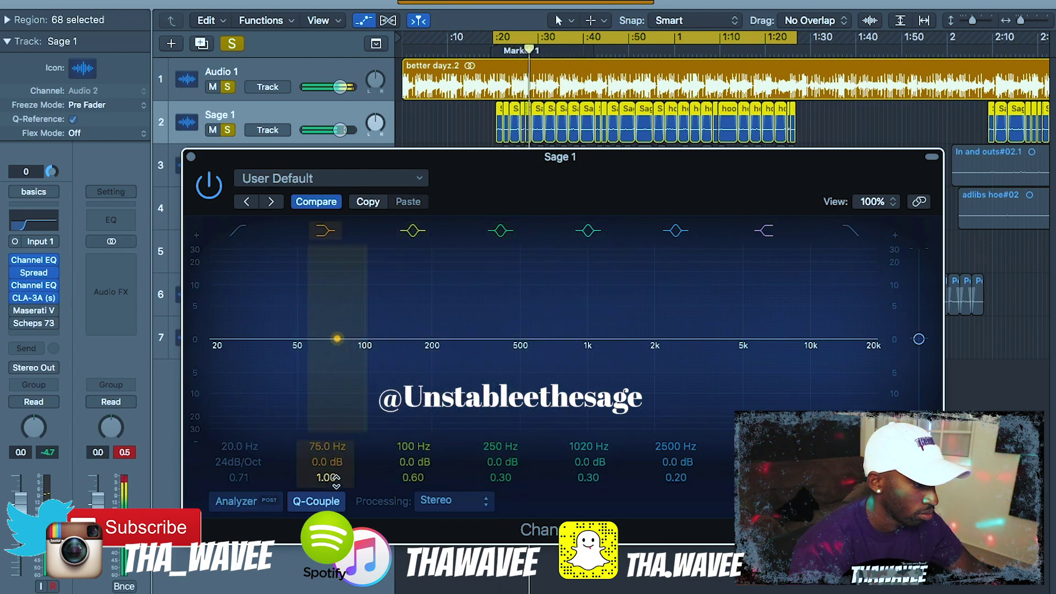
left_click(236, 501)
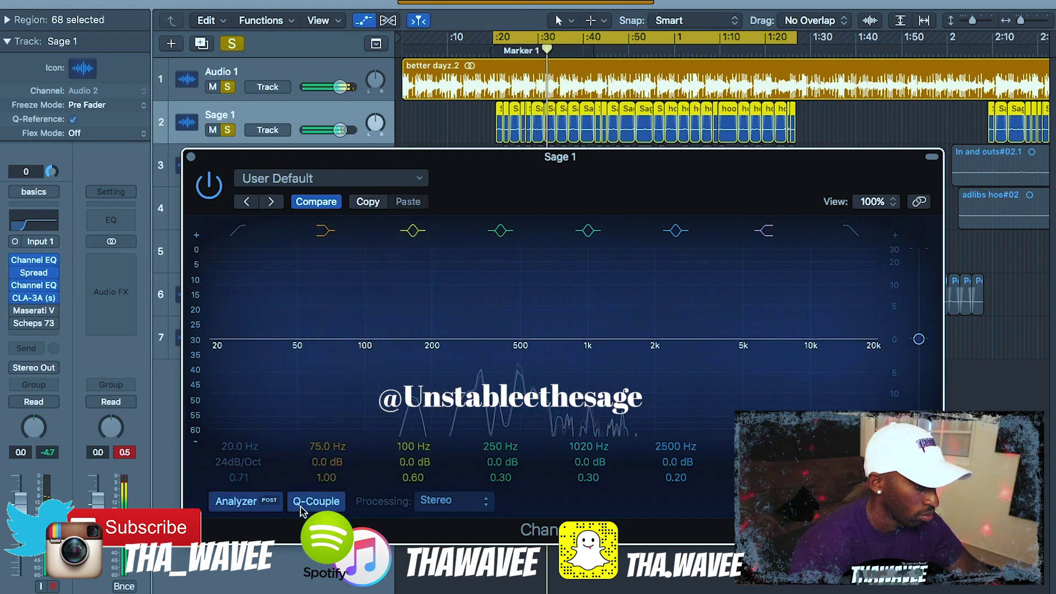
left_click(196, 531)
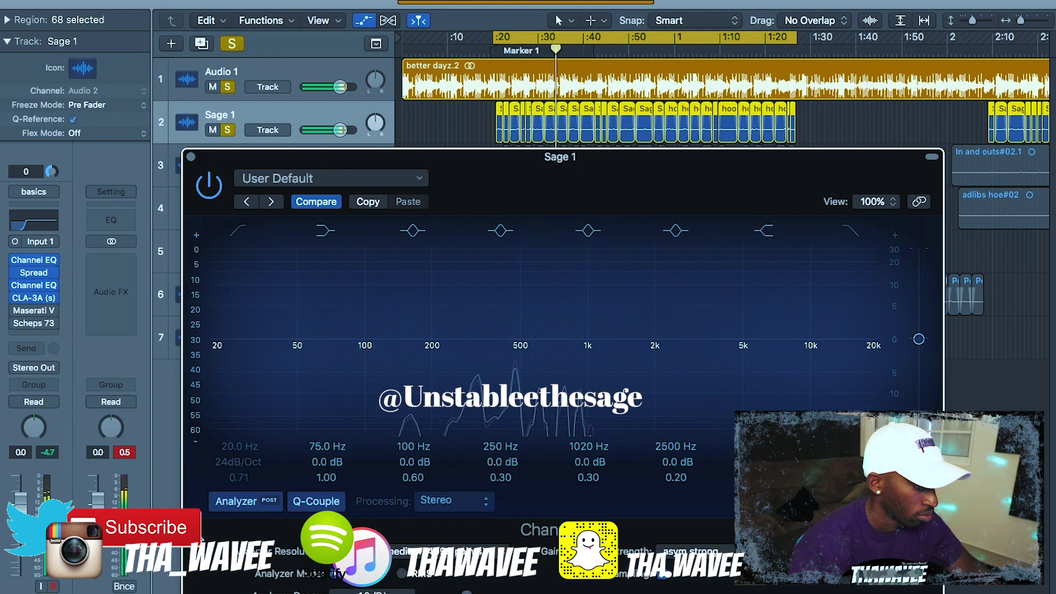
left_click(195, 530)
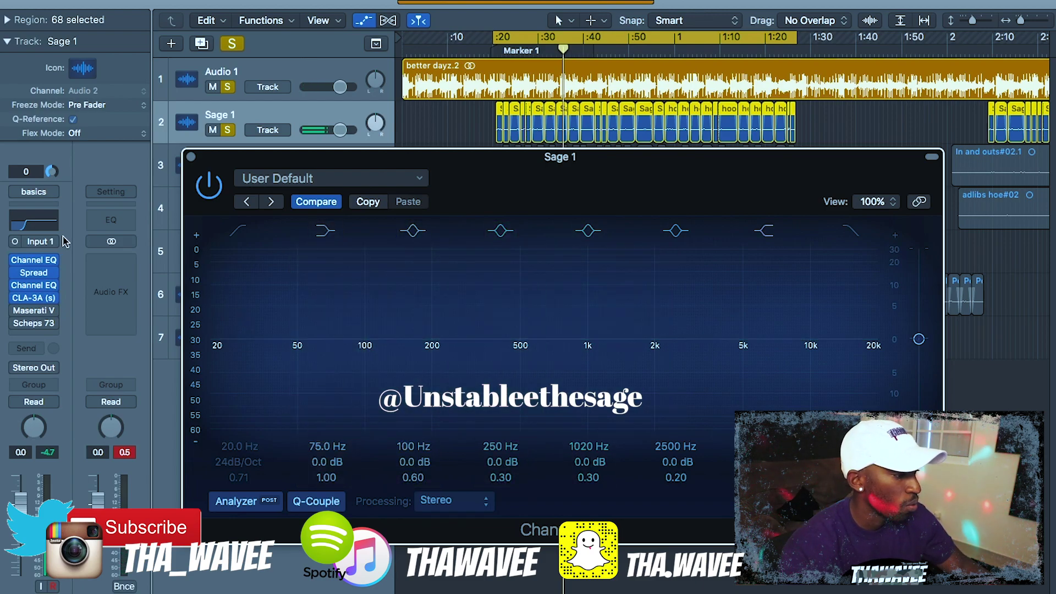
left_click(33, 260)
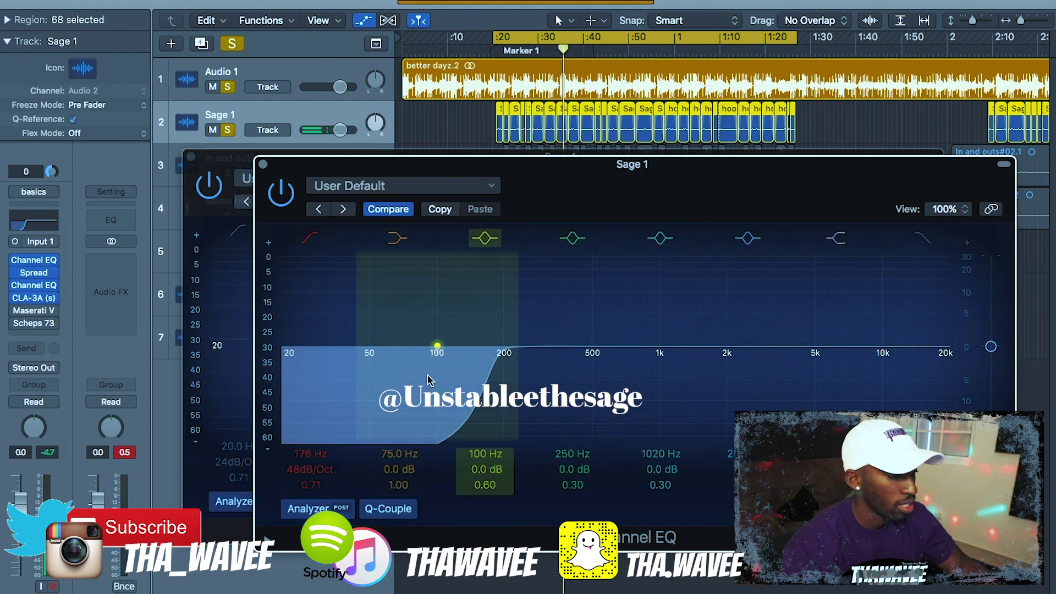
left_click(263, 165)
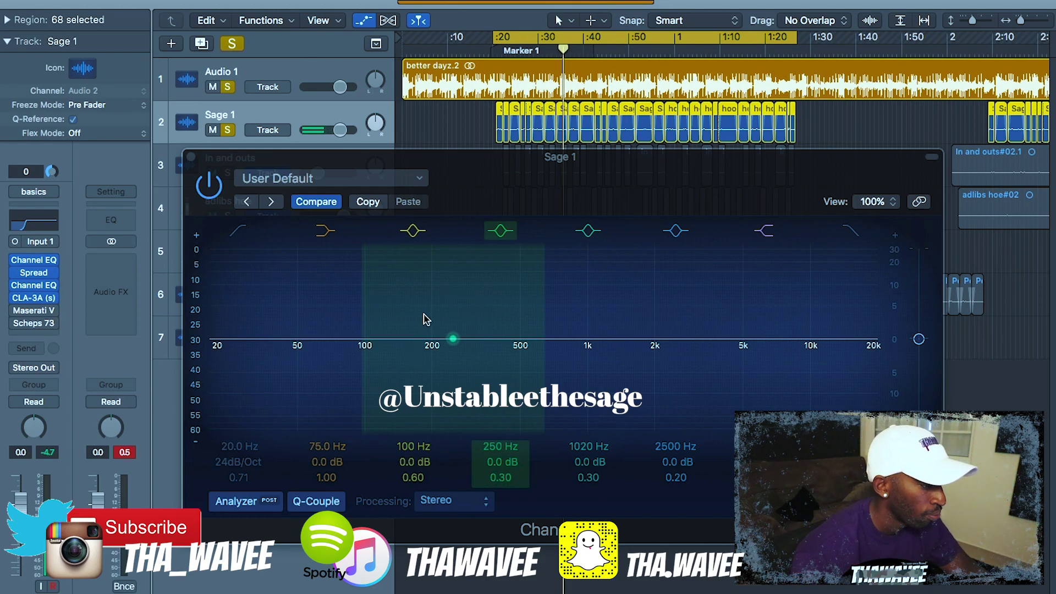
Boost the vocal's highs in the second Channel EQ with a 5000 Hz band at +3.0 dB and a raised high shelf.
key("space")
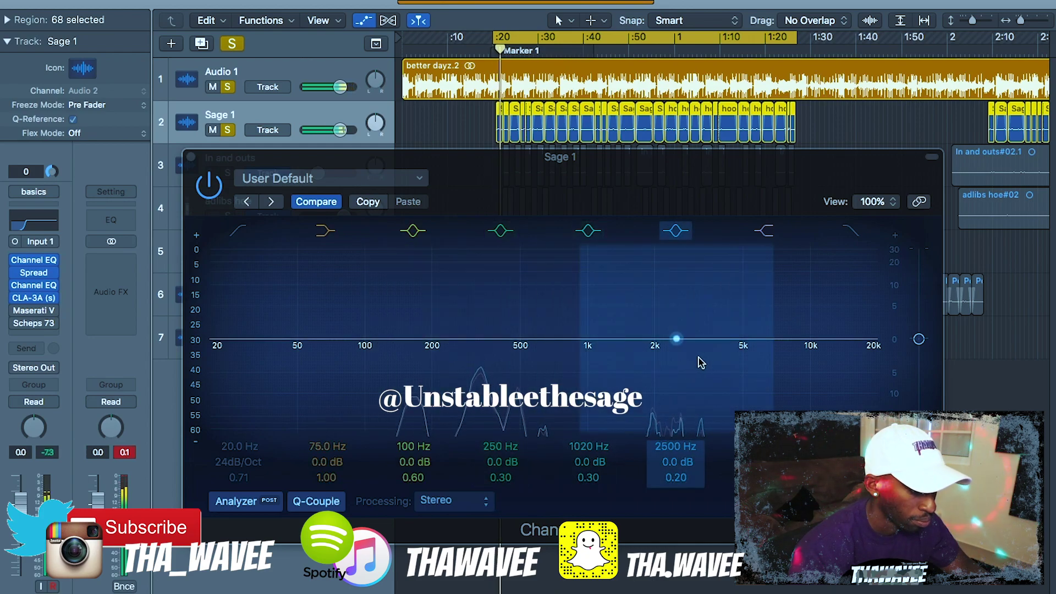
left_click_drag(687, 343, 811, 325)
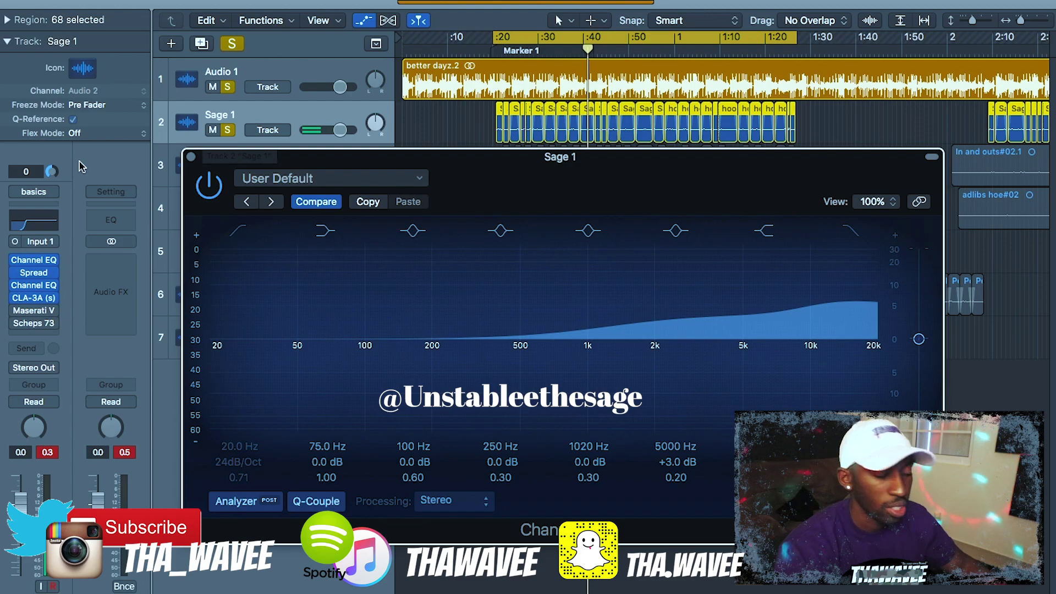
left_click(191, 157)
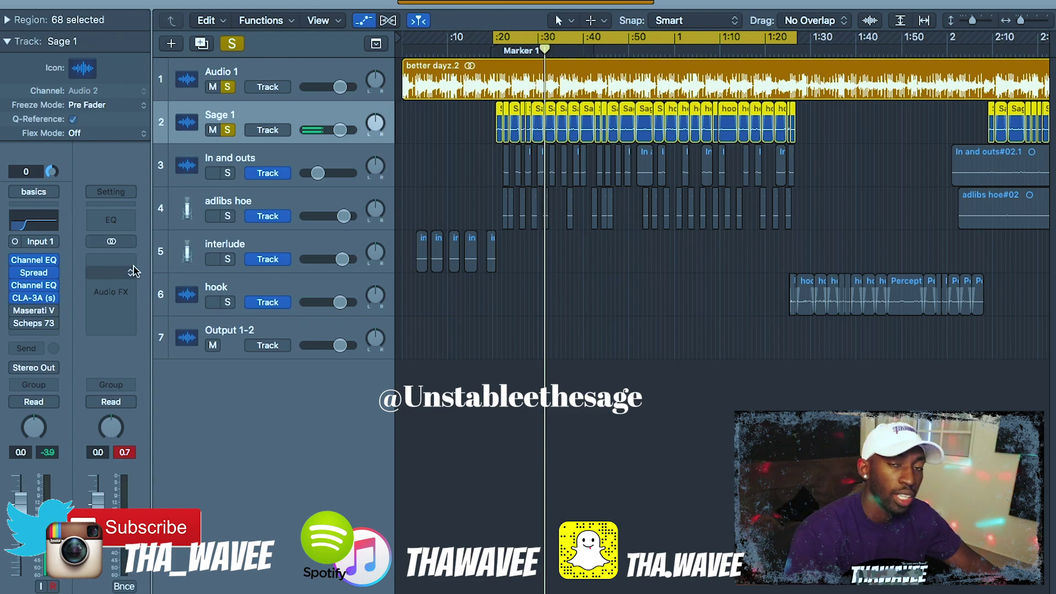
Review the gain and peak reduction settings of the CLA-3A compressor on Sage 1.
mouse_move(40, 264)
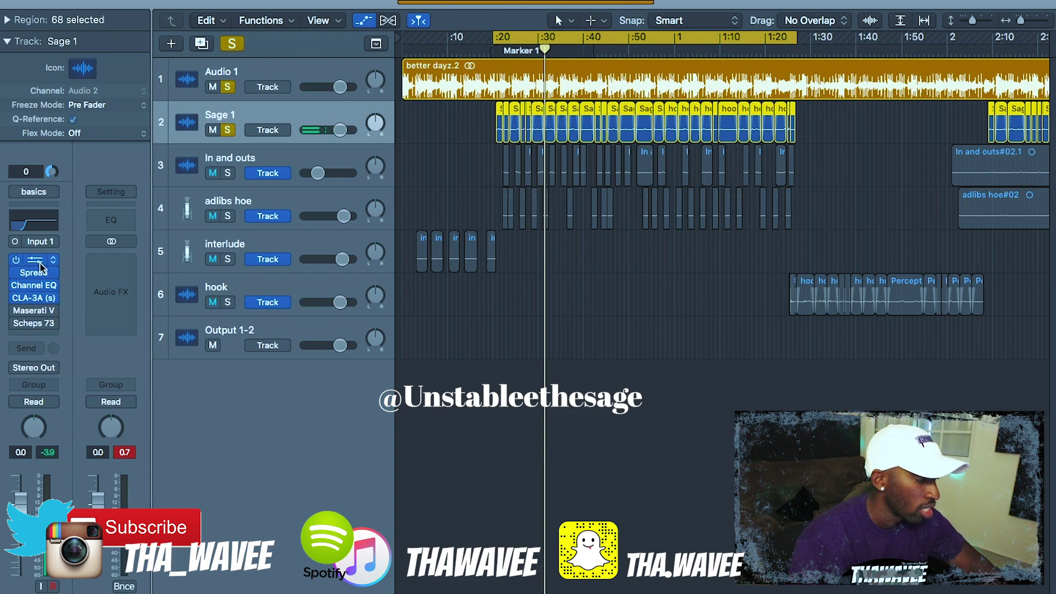
left_click(33, 299)
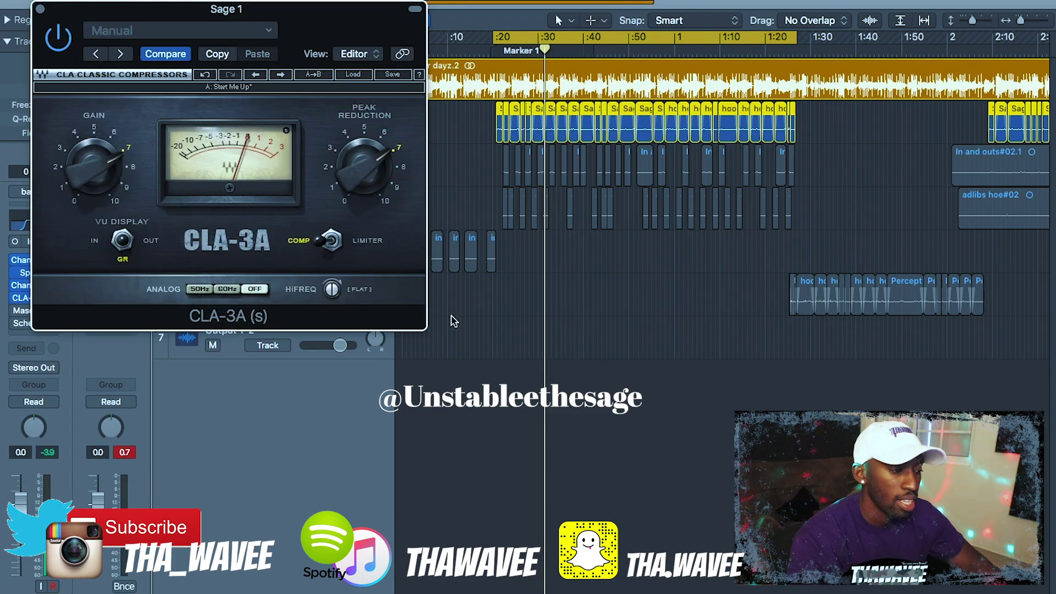
left_click(40, 9)
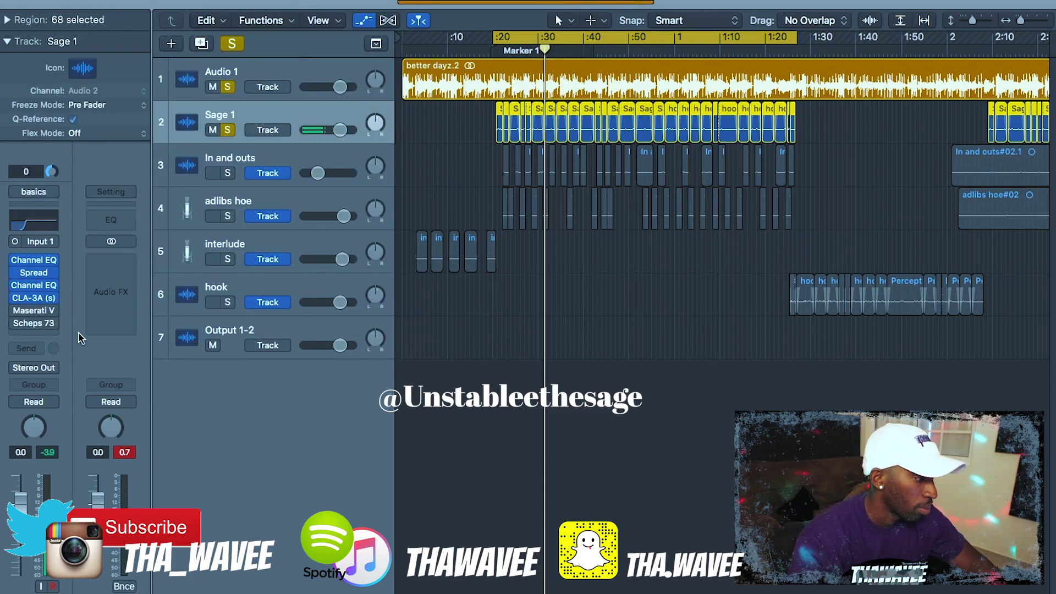
Cut the vocal's low mids in the second Channel EQ by 2.5 dB at 335 Hz with a Q of 0.57.
left_click(40, 285)
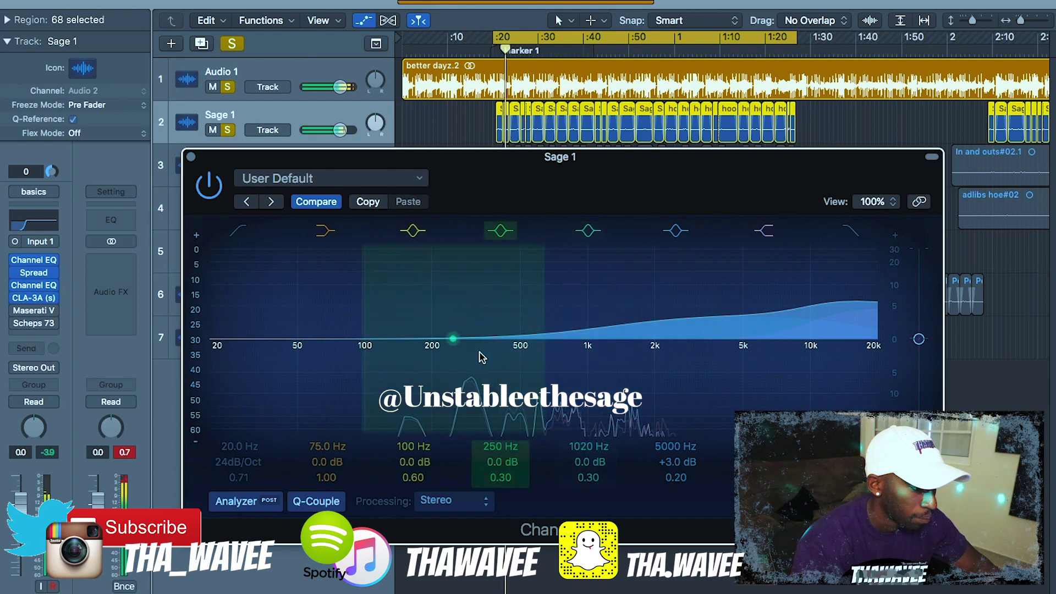
mouse_move(453, 339)
left_mouse_down()
mouse_move(477, 345)
mouse_move(478, 302)
mouse_move(484, 359)
left_mouse_up()
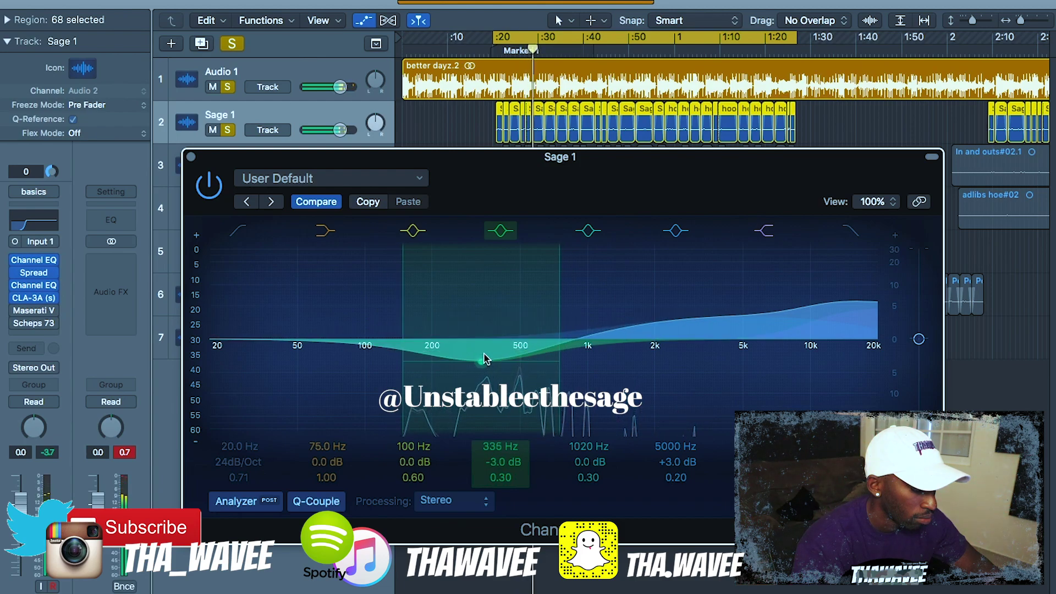
left_click_drag(403, 361, 410, 360)
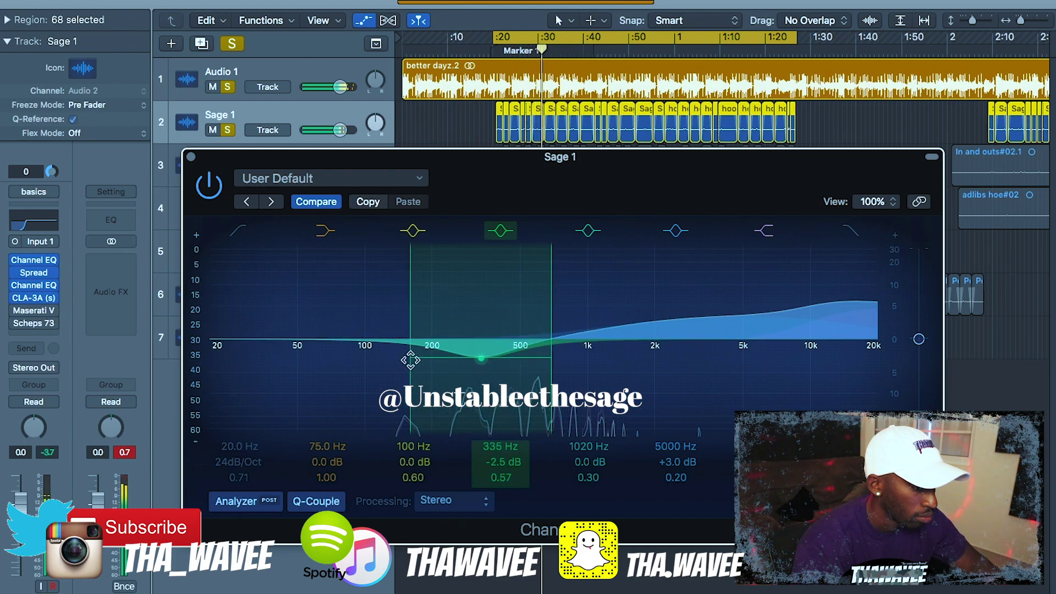
left_click(192, 158)
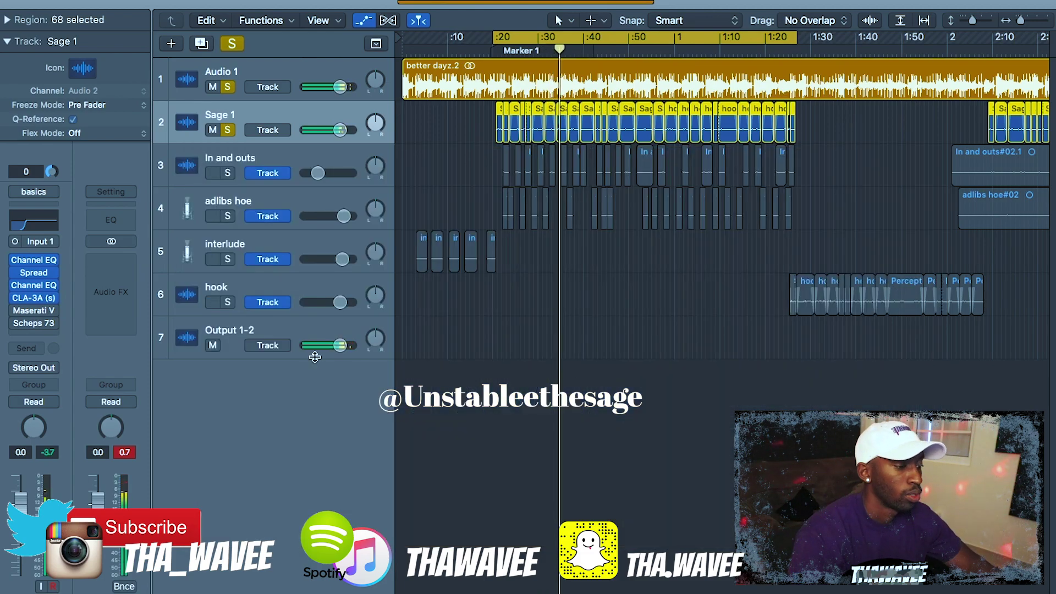